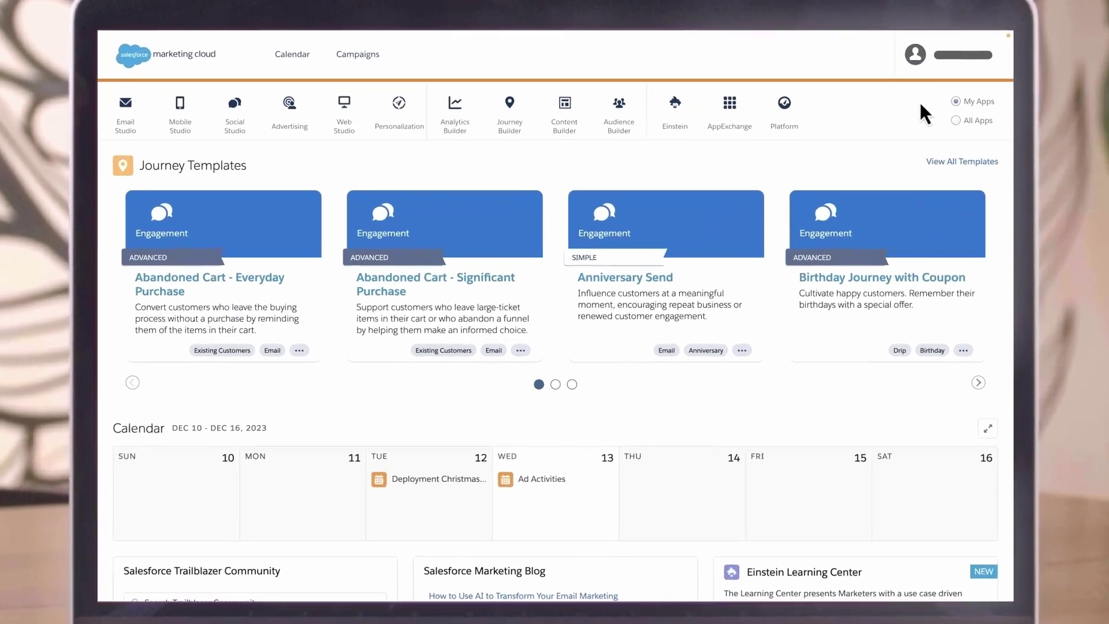
# Step: Open Marketing Cloud Setup and expand the Build Engaging Content step in Setup Assistant
pyautogui.click(790, 159)
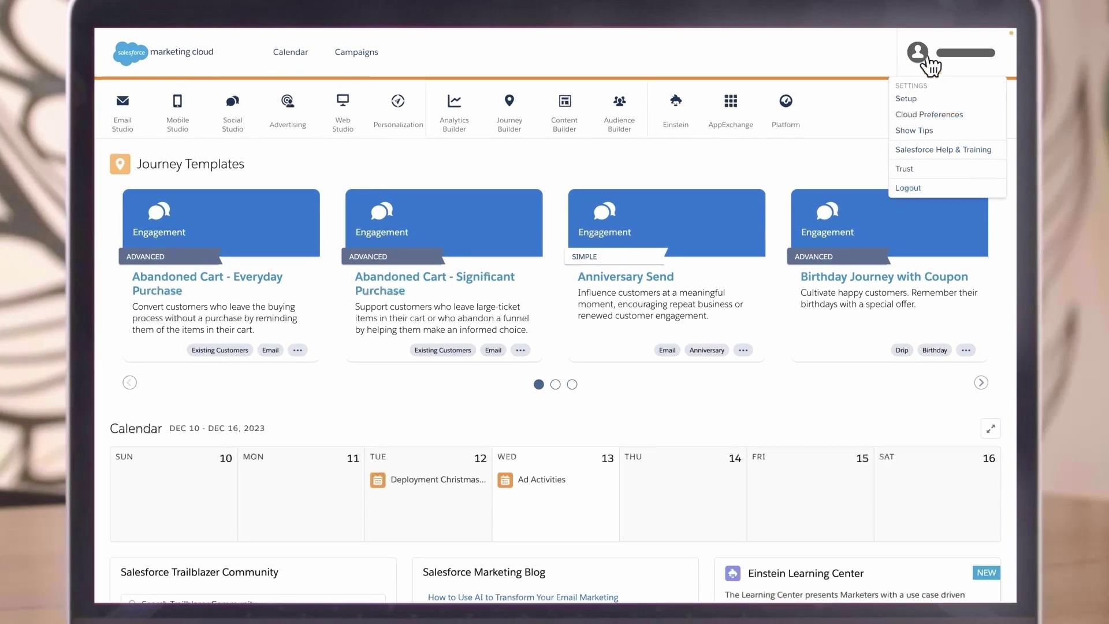
pyautogui.click(918, 100)
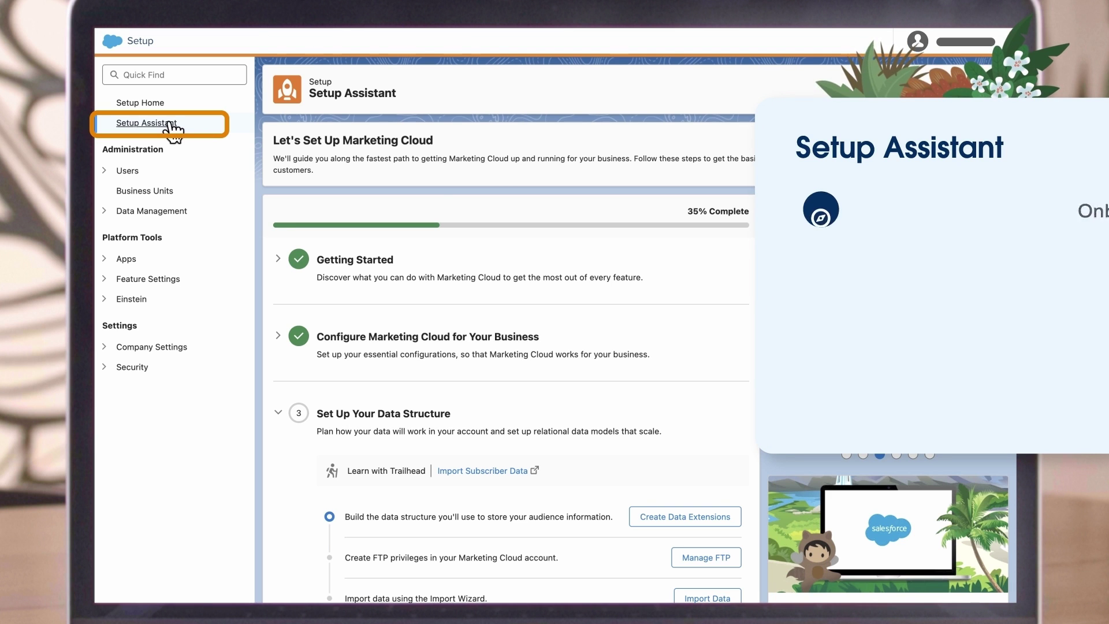
pyautogui.scroll(-3, 410, 340)
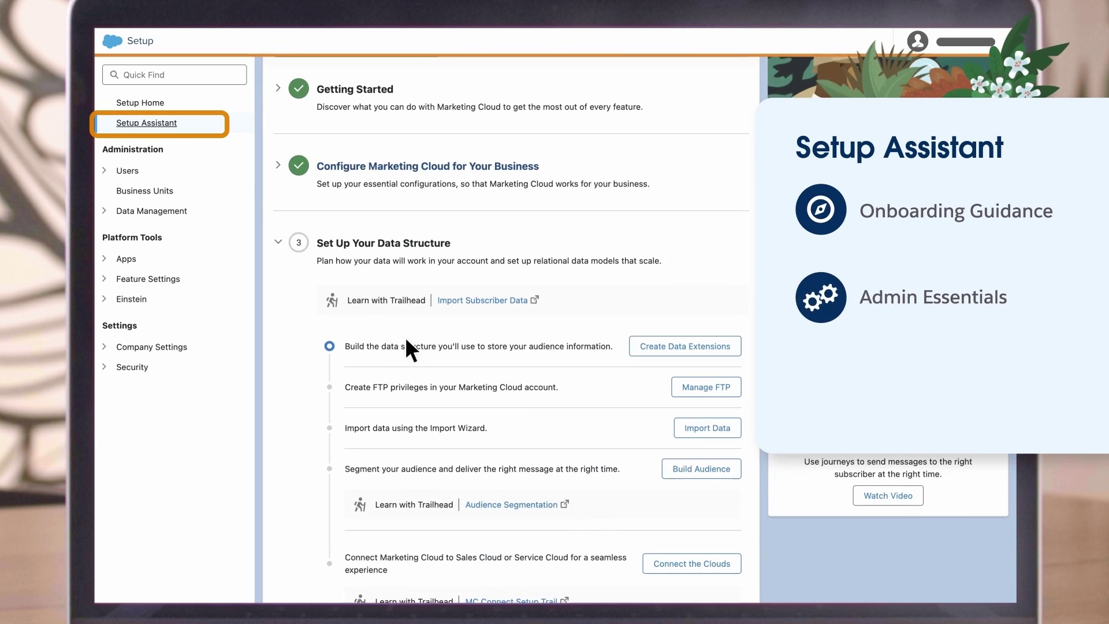
pyautogui.scroll(-6, 456, 462)
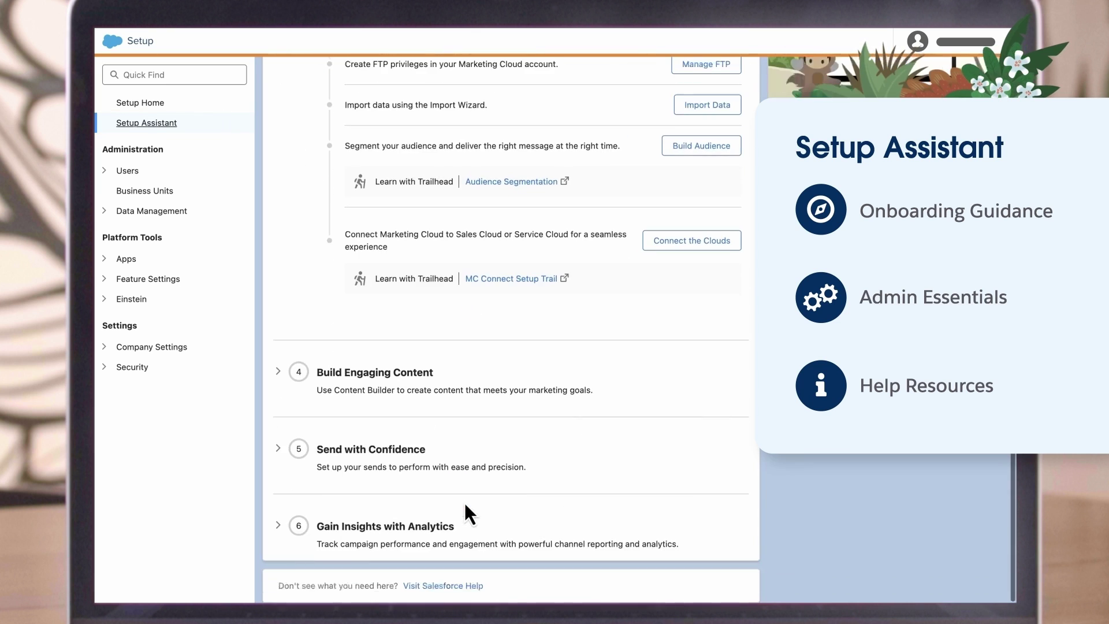
pyautogui.click(289, 369)
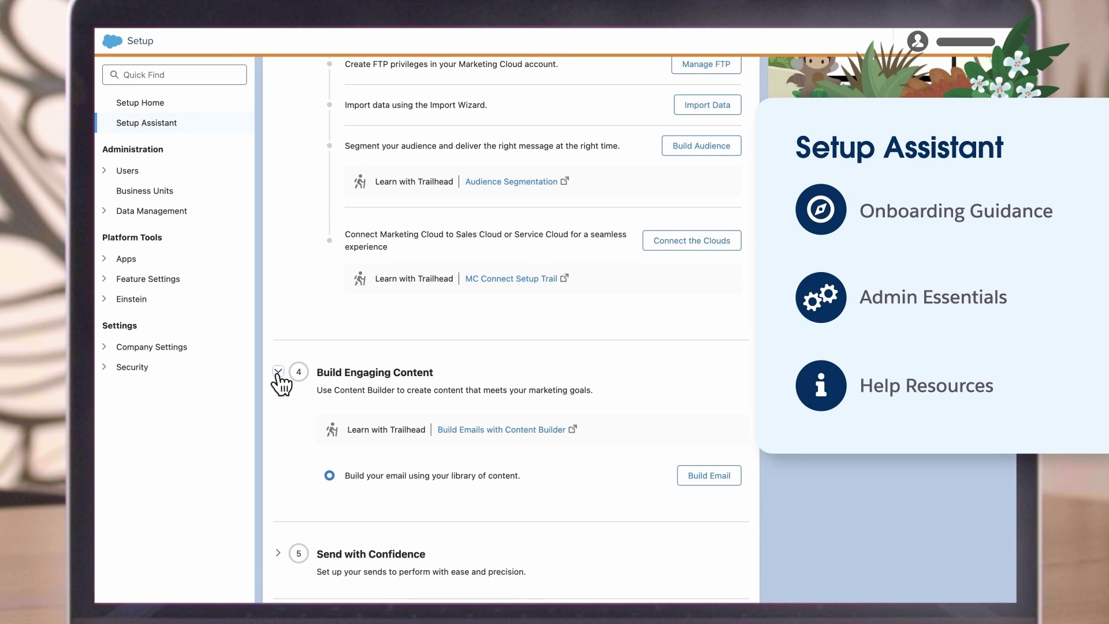
# Step: Expand the Configure Marketing Cloud for Your Business step, then go to the users list
pyautogui.scroll(-2, 393, 442)
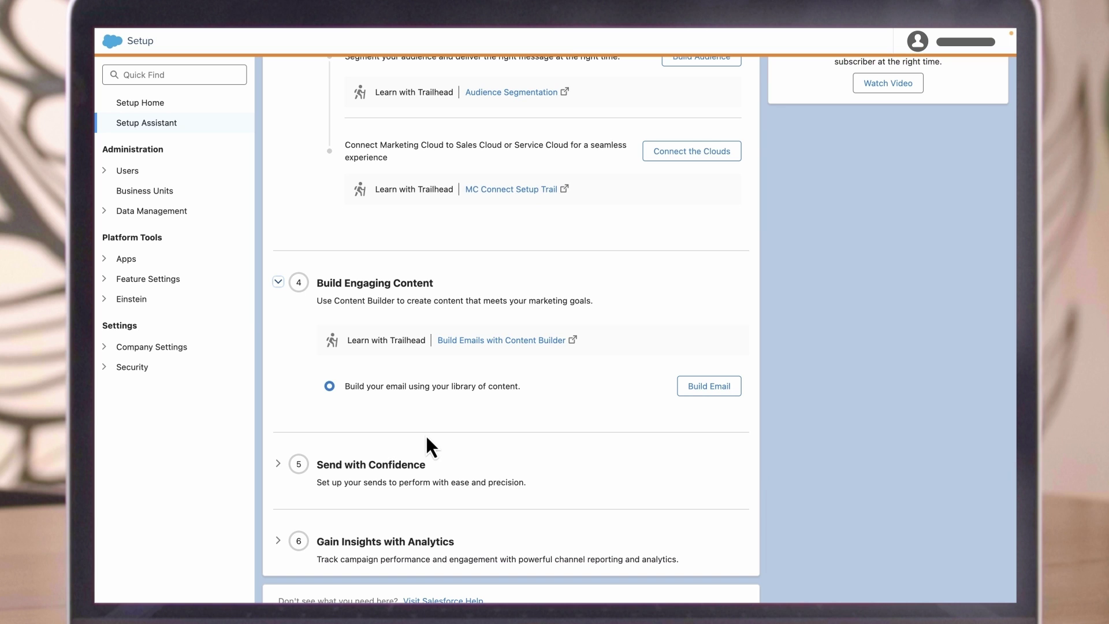
pyautogui.scroll(7, 393, 433)
pyautogui.scroll(3, 393, 435)
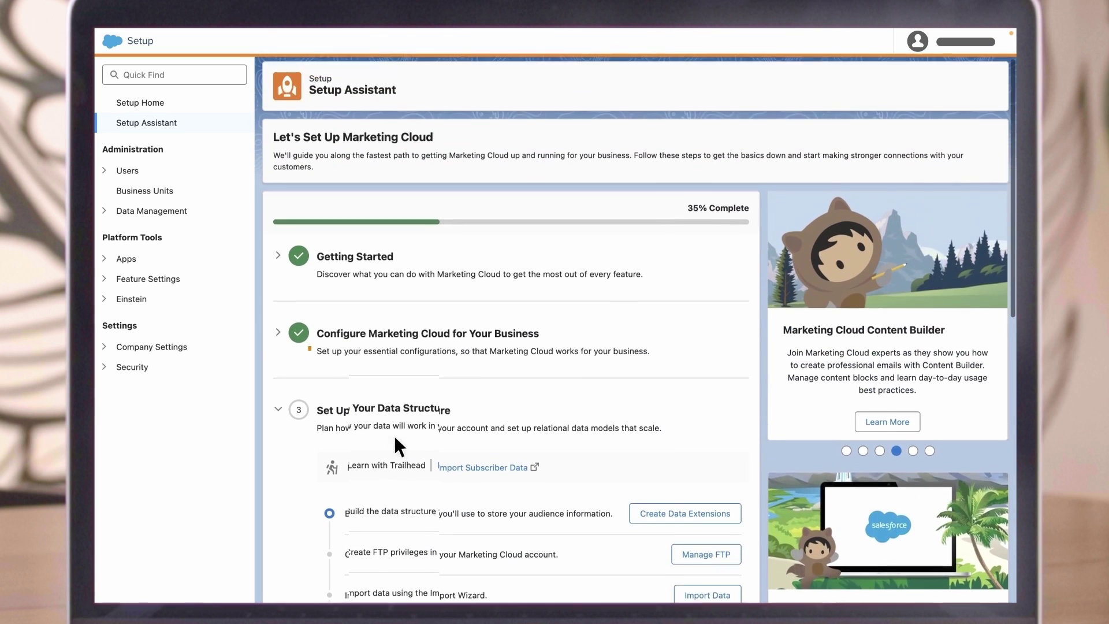
pyautogui.click(279, 333)
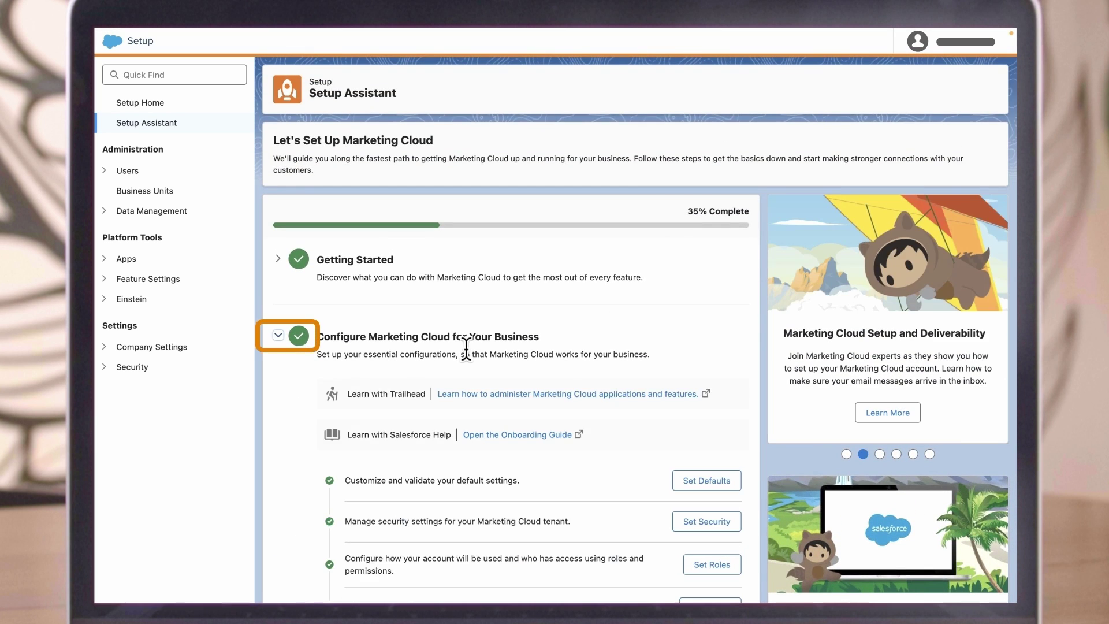
pyautogui.scroll(-2, 587, 381)
pyautogui.scroll(-1, 592, 387)
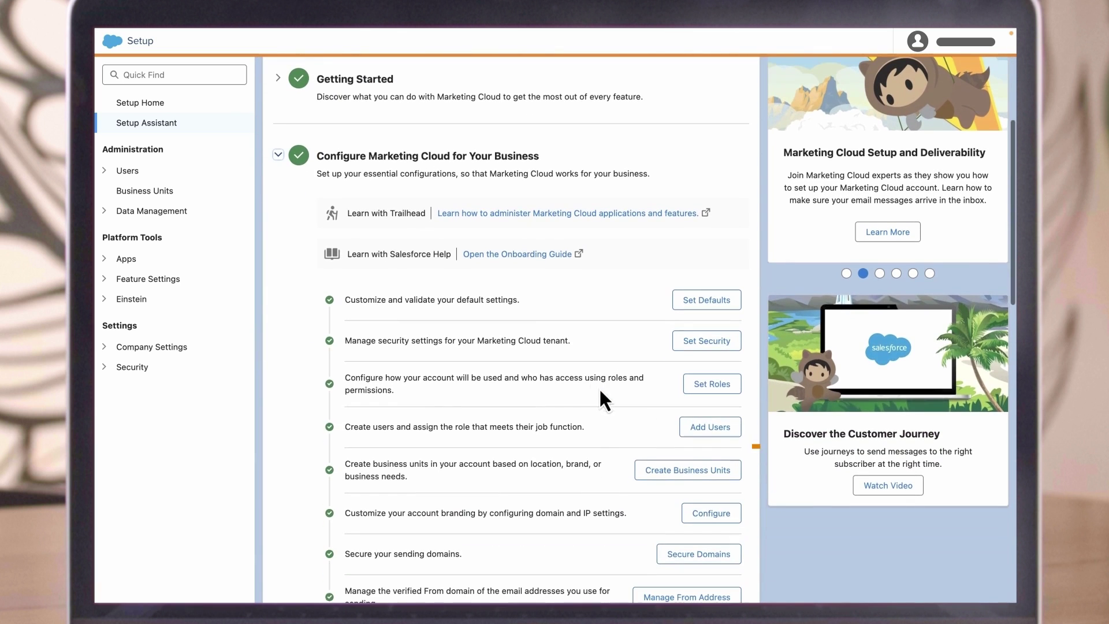
pyautogui.click(706, 428)
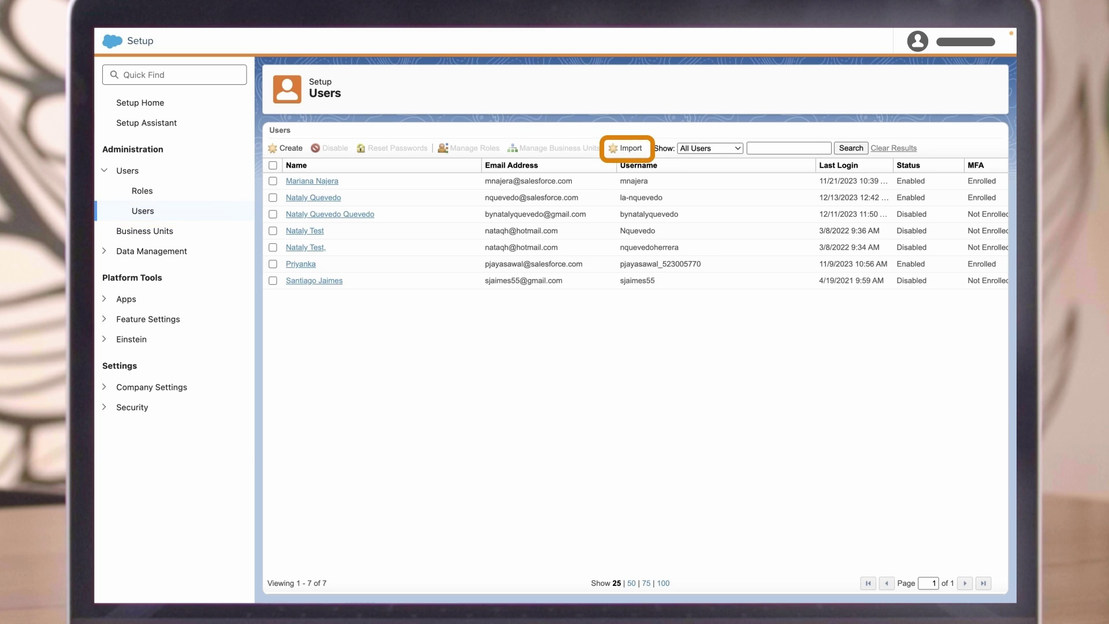
# Step: View the User Bulk Import page, then return to Setup Home
pyautogui.click(620, 149)
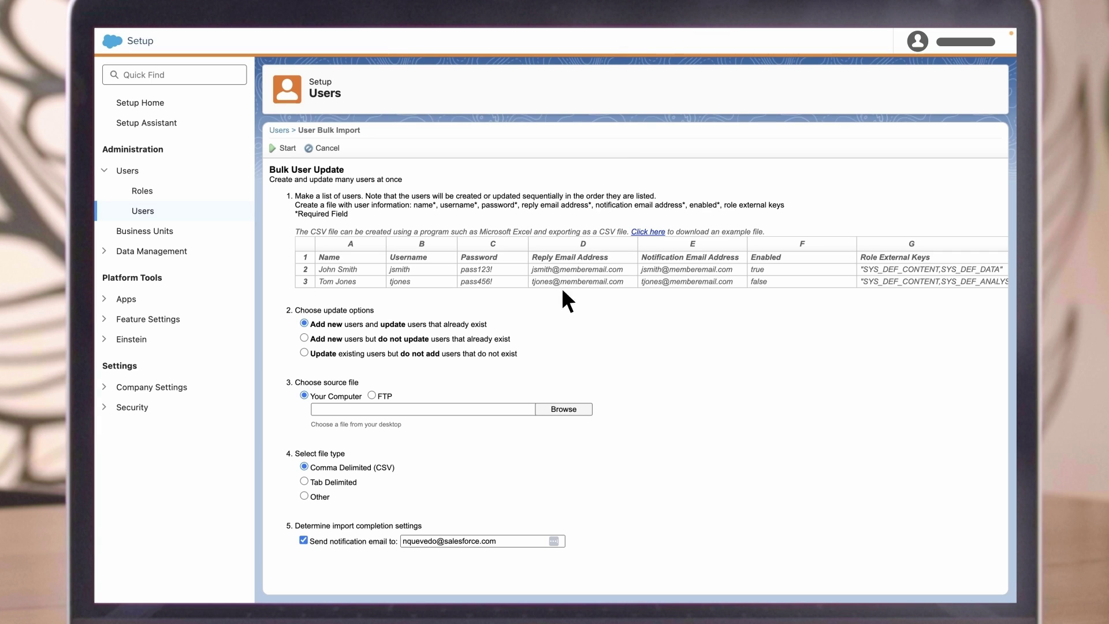
pyautogui.click(161, 104)
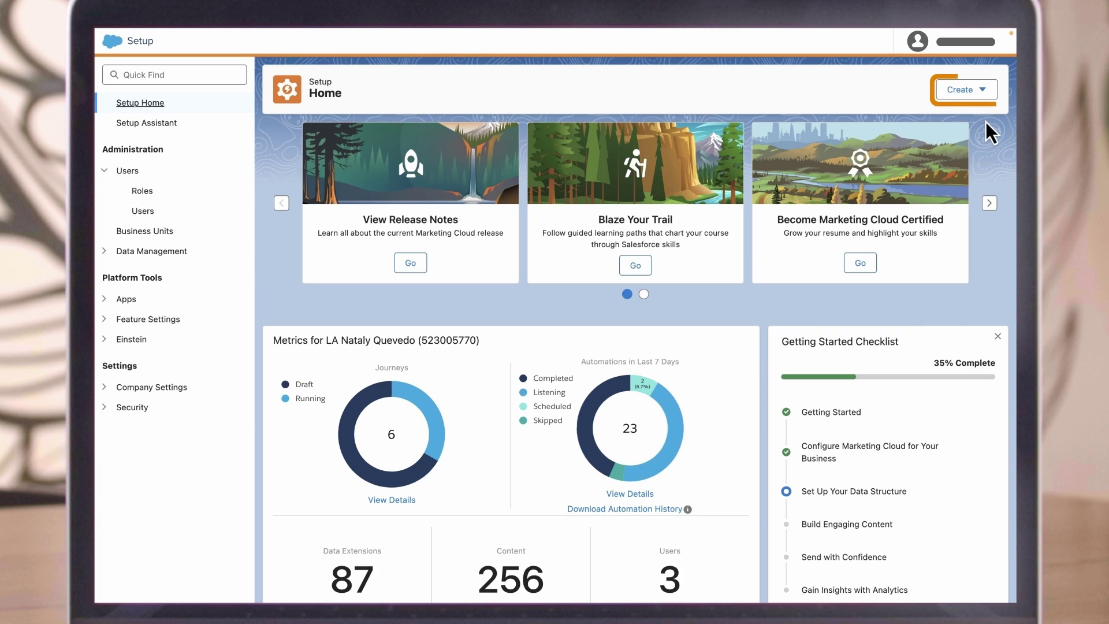
pyautogui.click(977, 94)
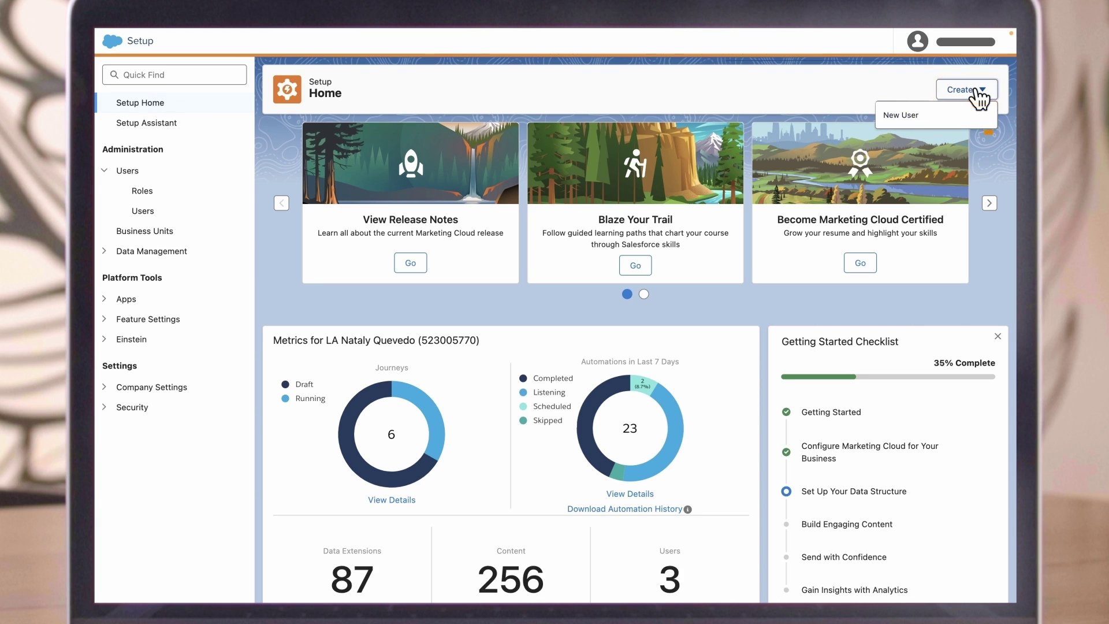
pyautogui.click(903, 114)
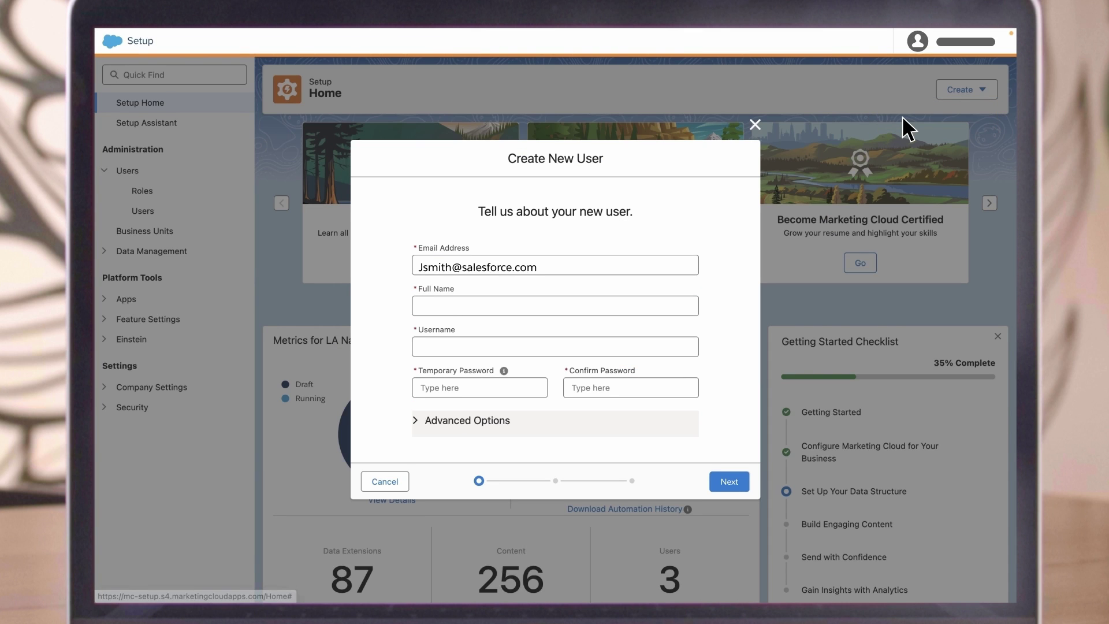
pyautogui.press('Tab')
pyautogui.write('John Smith')
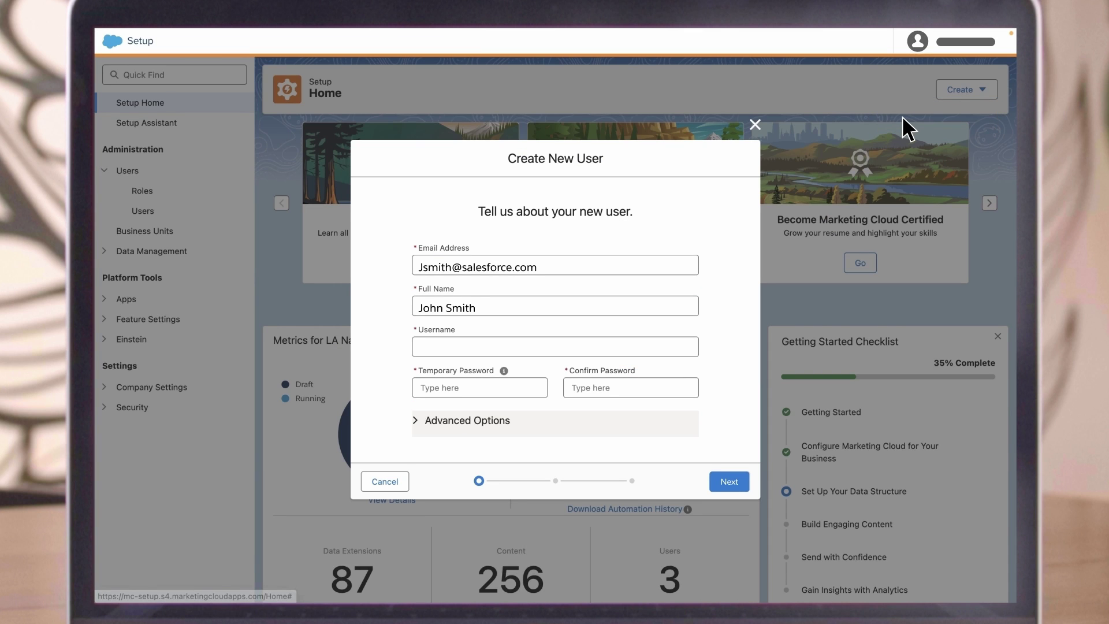
pyautogui.press('Tab')
pyautogui.write('jsmith')
pyautogui.press('Tab')
pyautogui.write('**********')
pyautogui.press('Tab')
pyautogui.write('**********')
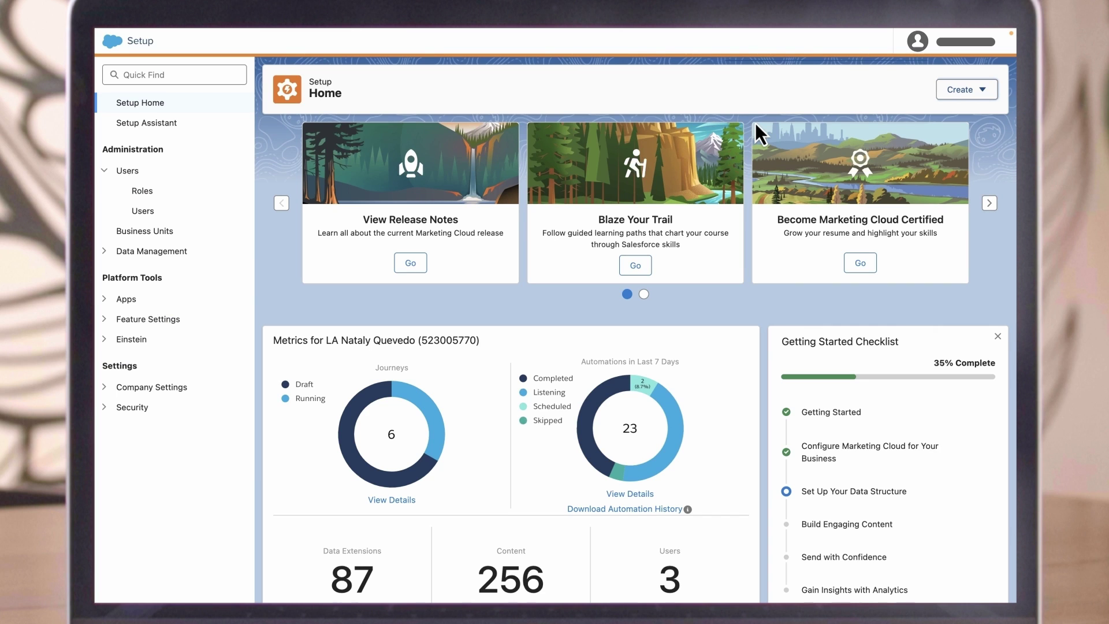
# Step: Open Users, preview the blank New User form, and return to the 7-user list
pyautogui.click(155, 215)
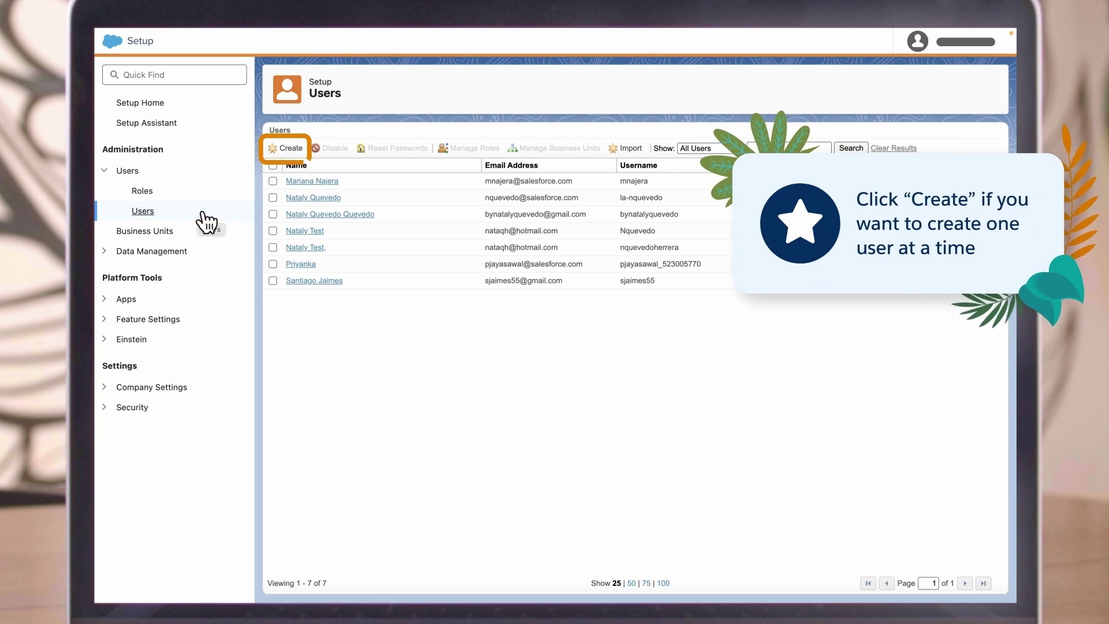
pyautogui.click(288, 149)
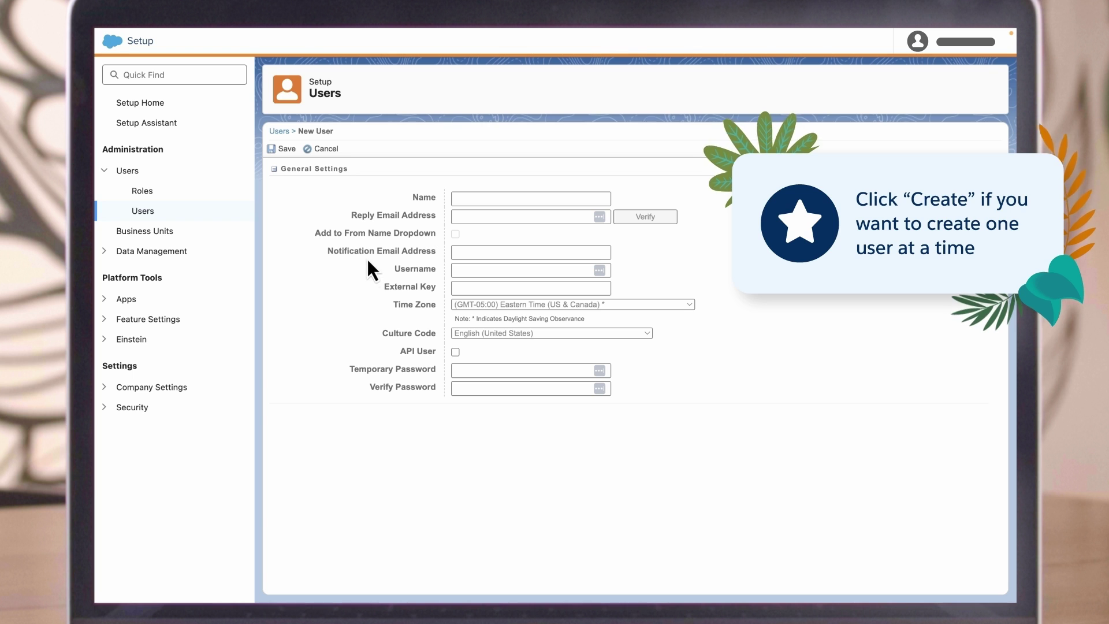
pyautogui.click(283, 135)
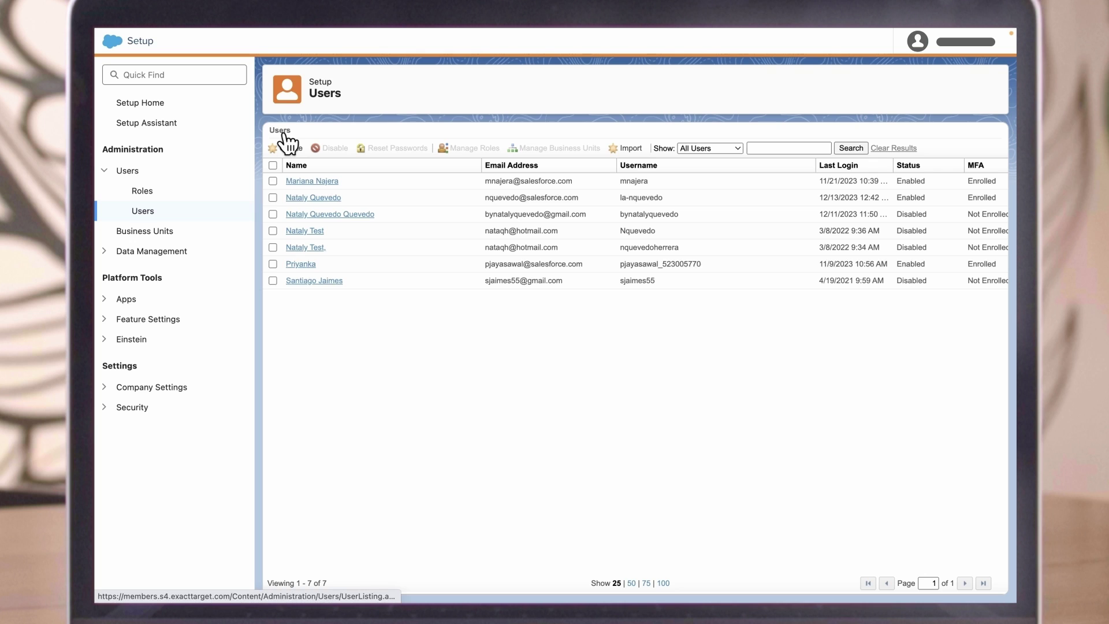
# Step: Select the second test user and confirm disabling their account
pyautogui.click(273, 247)
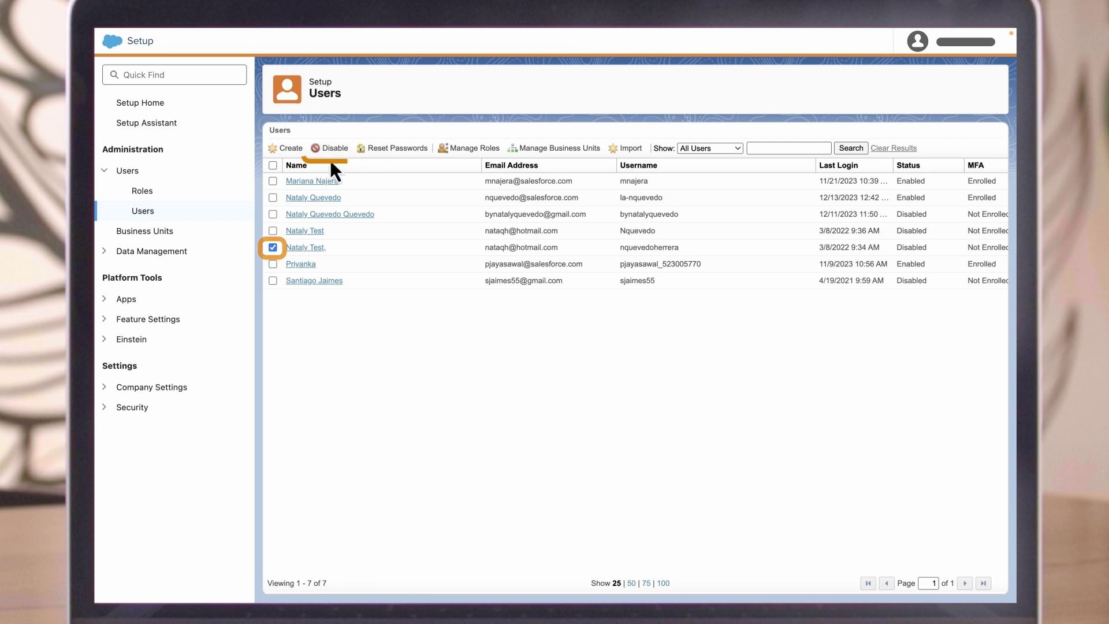
pyautogui.click(331, 148)
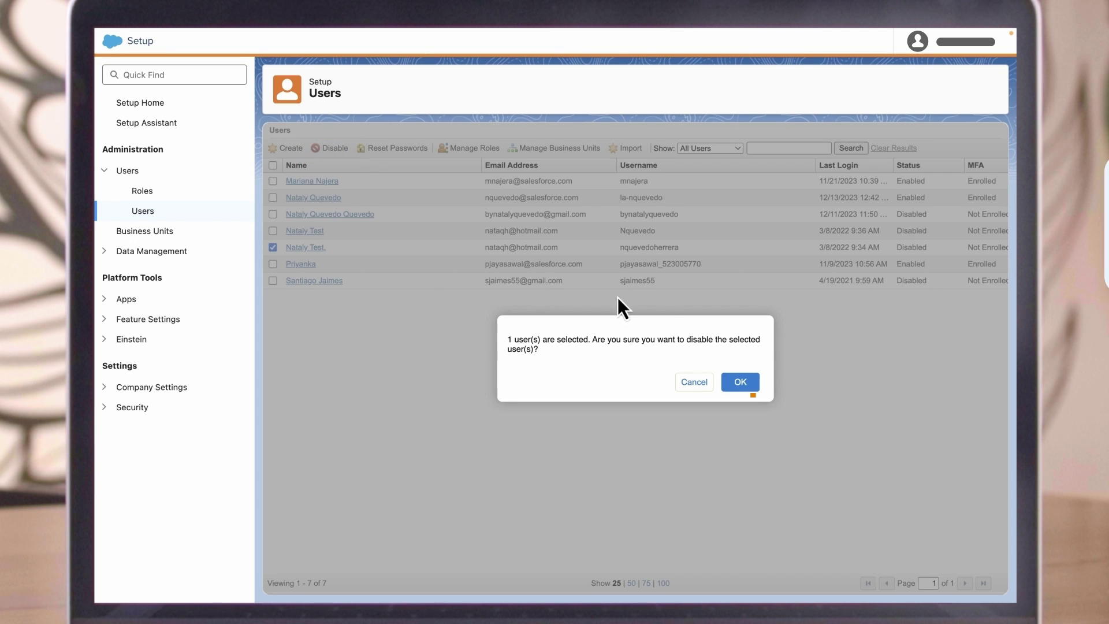
pyautogui.click(741, 382)
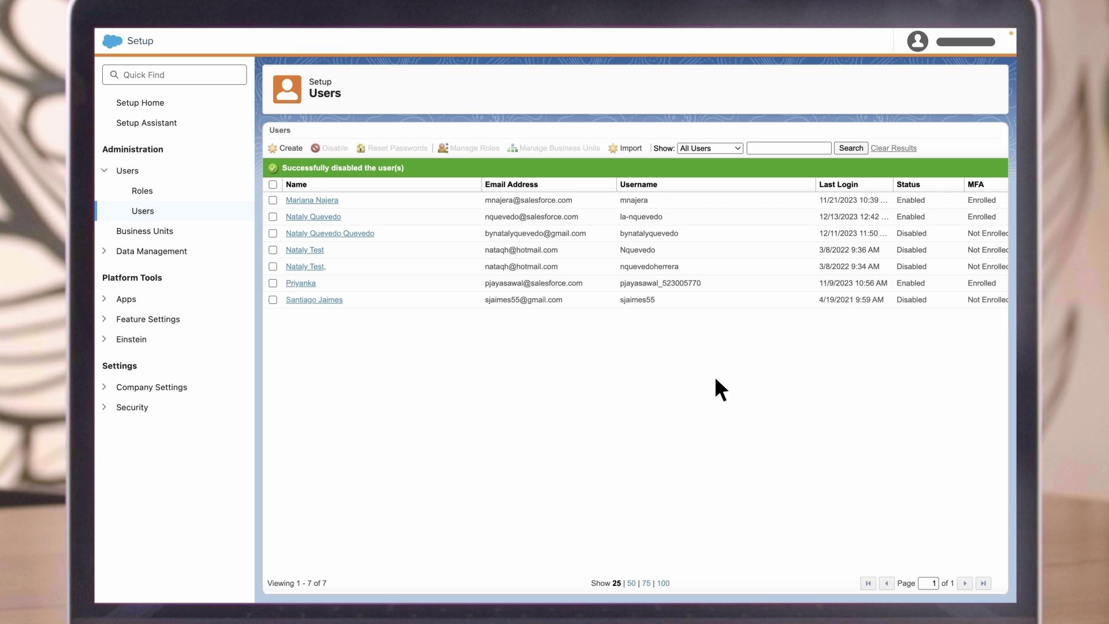
# Step: Select the first user in the list and confirm resetting their password
pyautogui.click(272, 200)
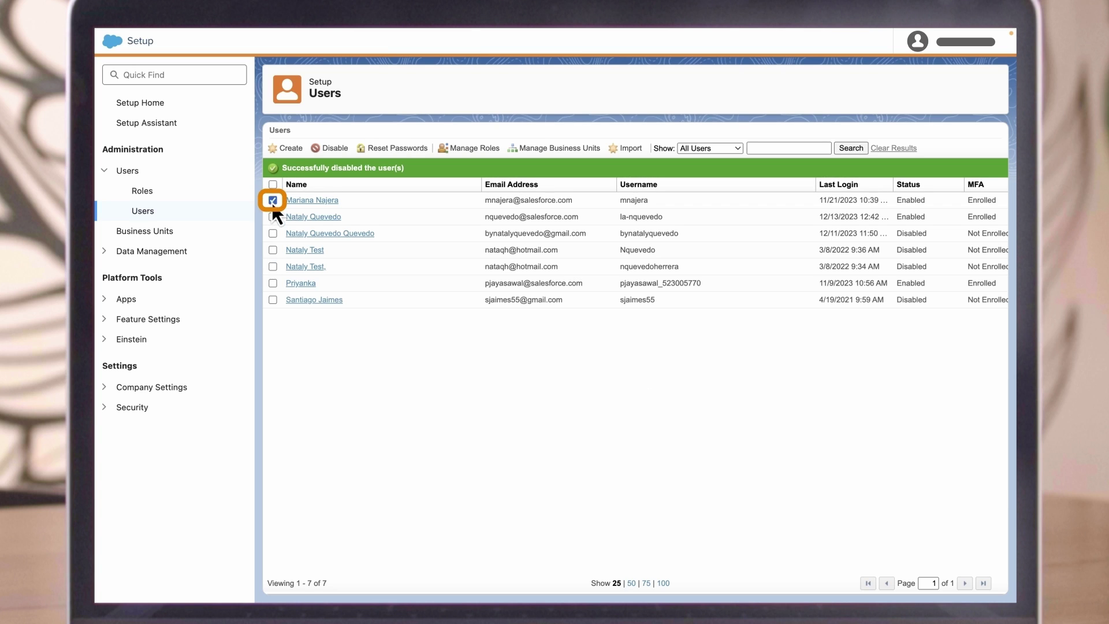
pyautogui.click(387, 150)
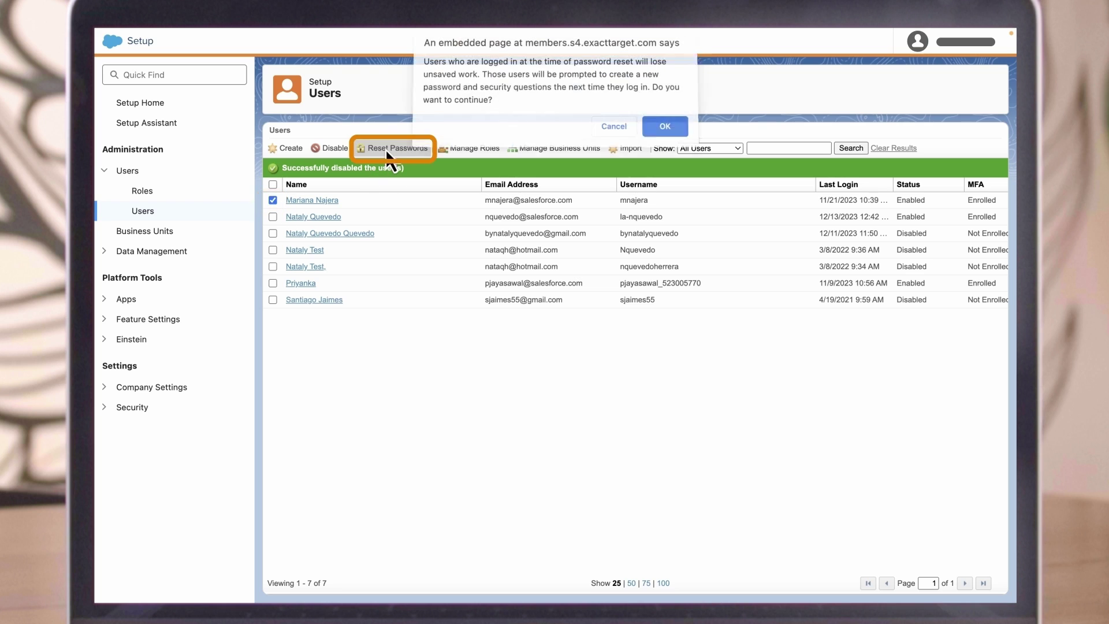
pyautogui.click(665, 130)
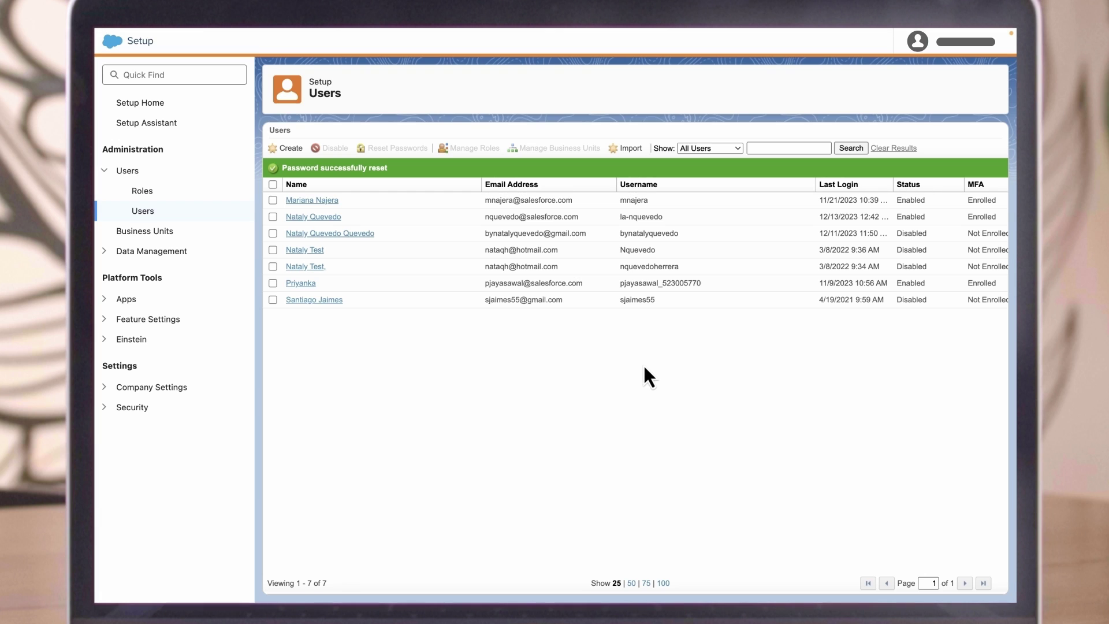
# Step: Enter and confirm a new password for the second test user, then open Roles
pyautogui.click(295, 269)
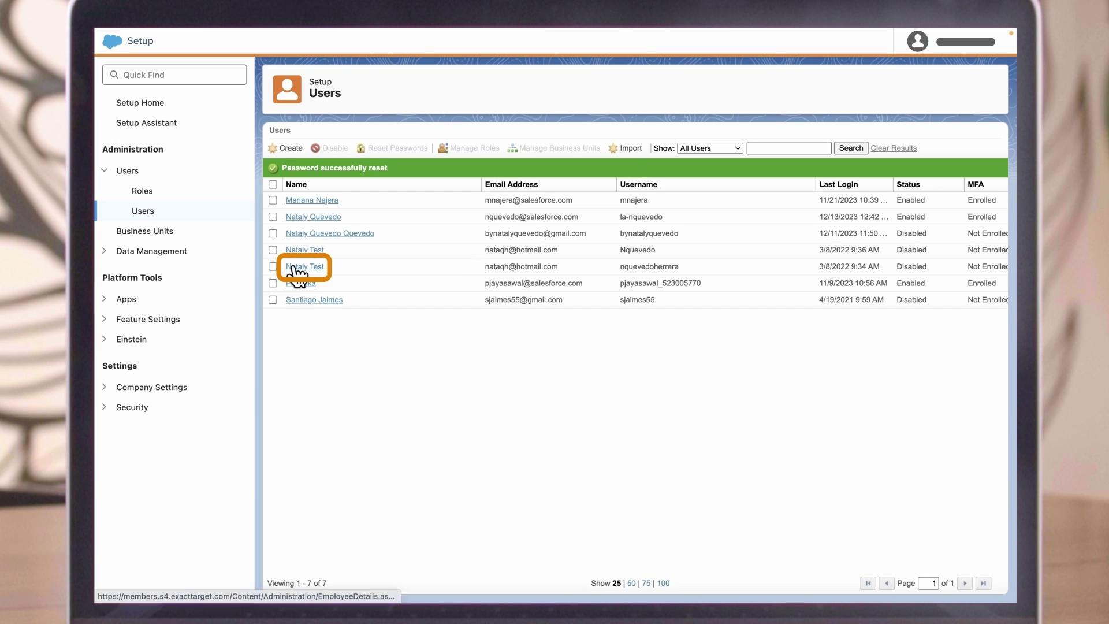
pyautogui.click(324, 149)
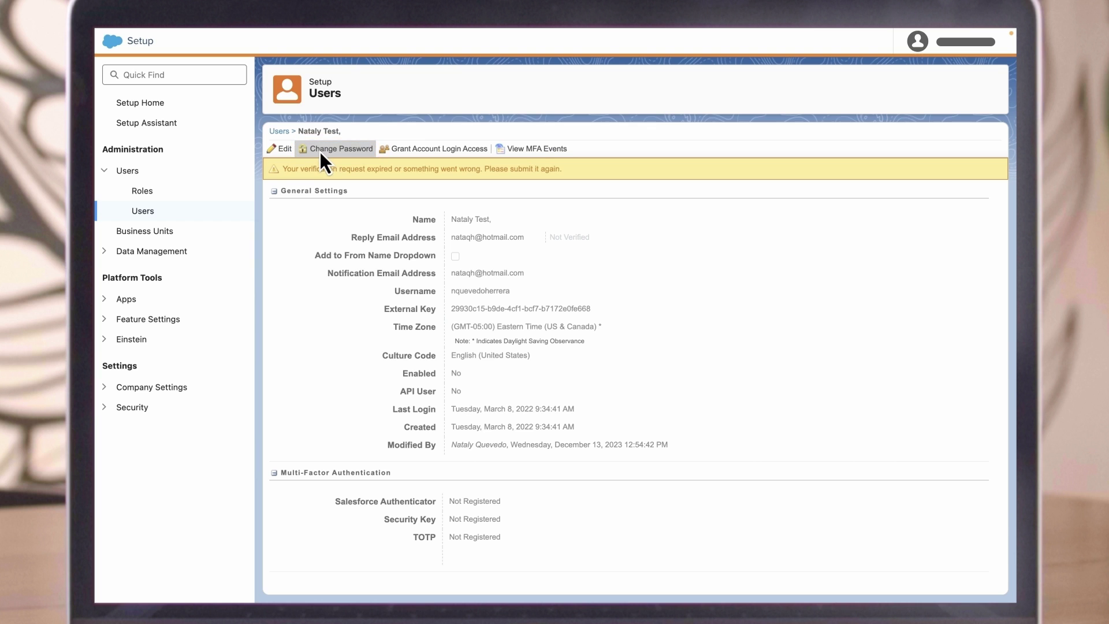
pyautogui.write('*********')
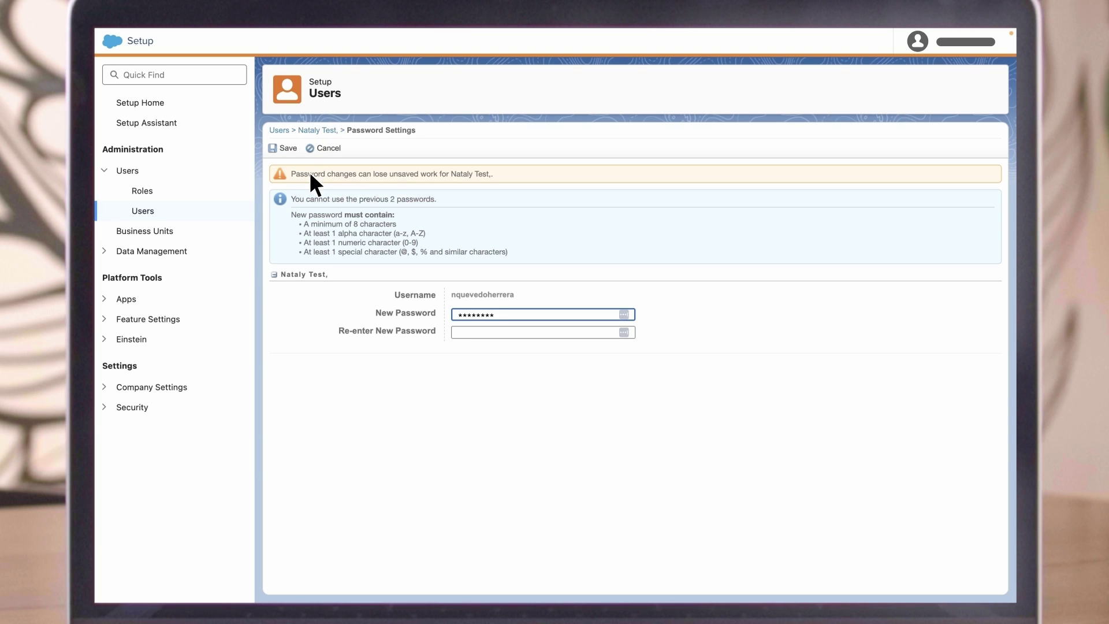
pyautogui.press('Tab')
pyautogui.write('***********')
pyautogui.click(188, 182)
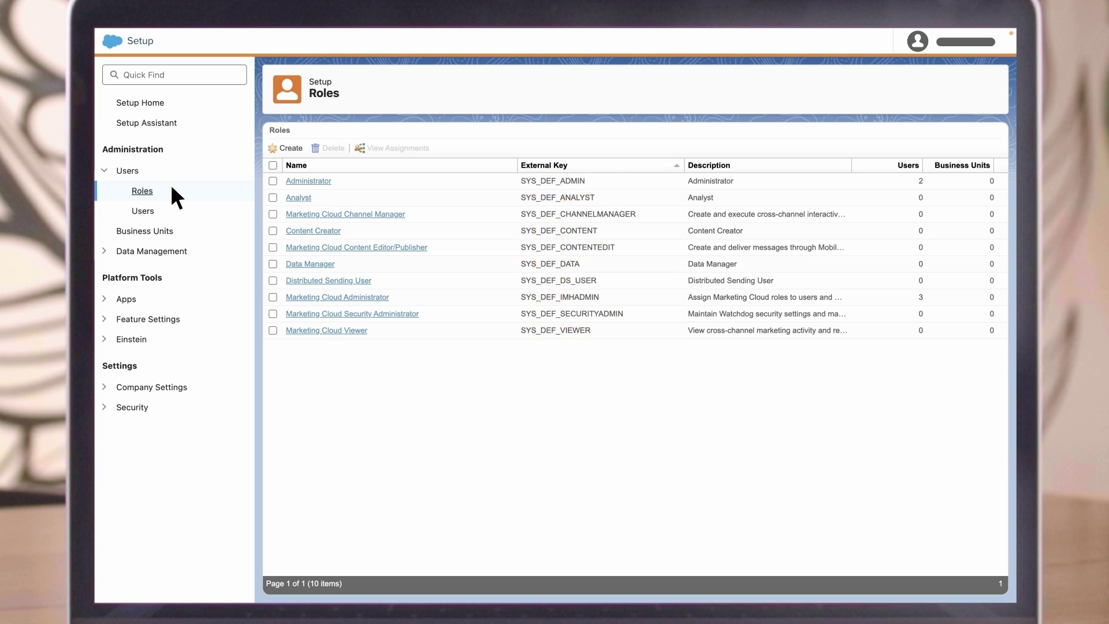
pyautogui.click(298, 184)
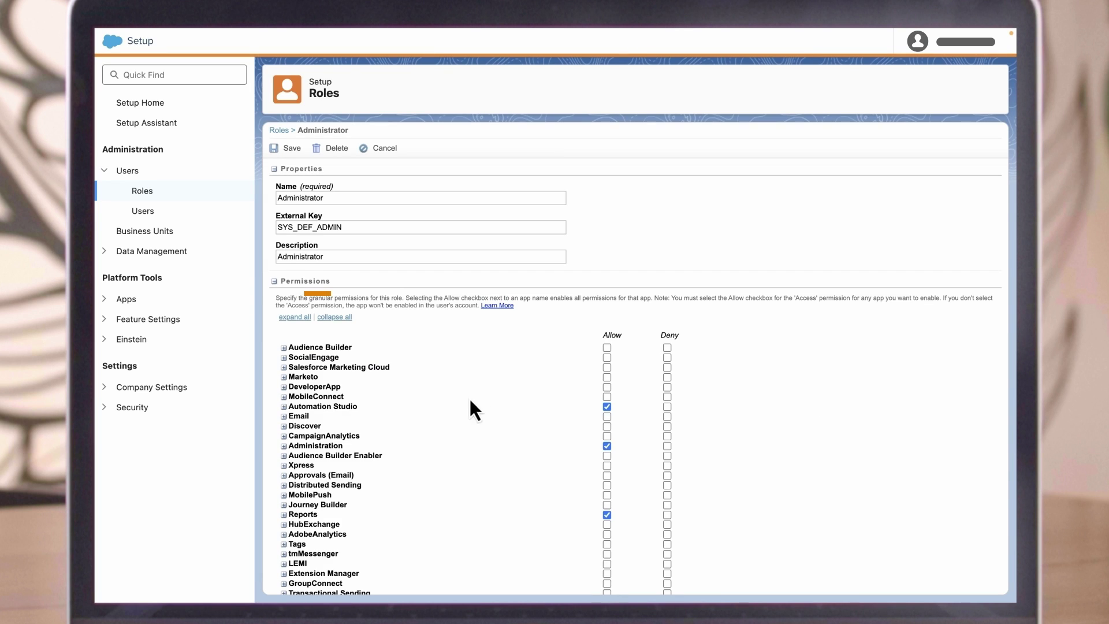
pyautogui.click(290, 317)
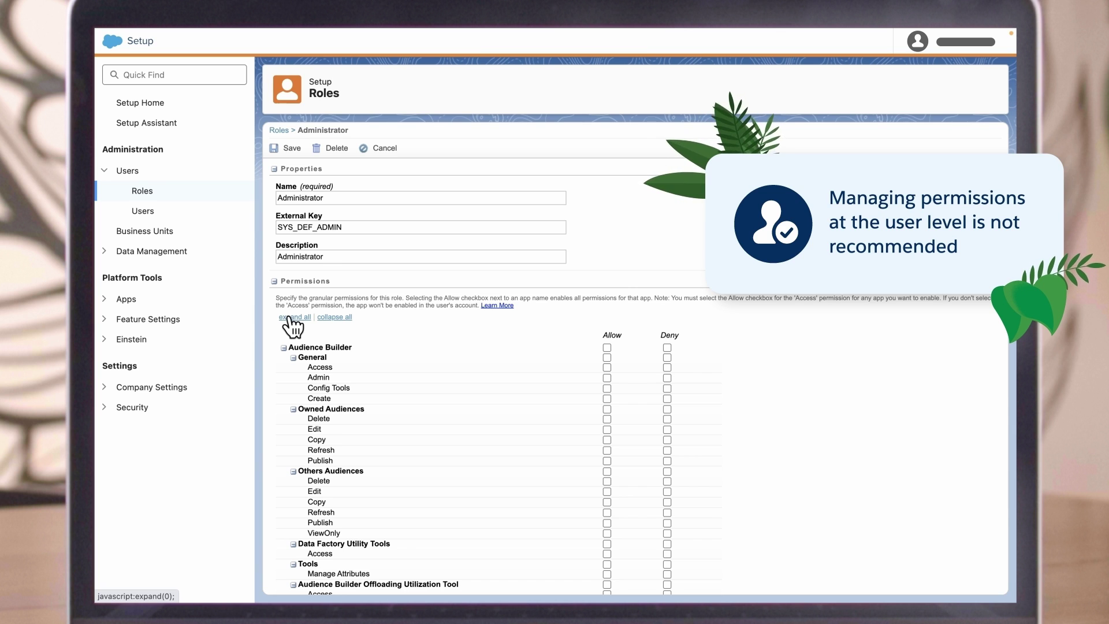
pyautogui.click(278, 147)
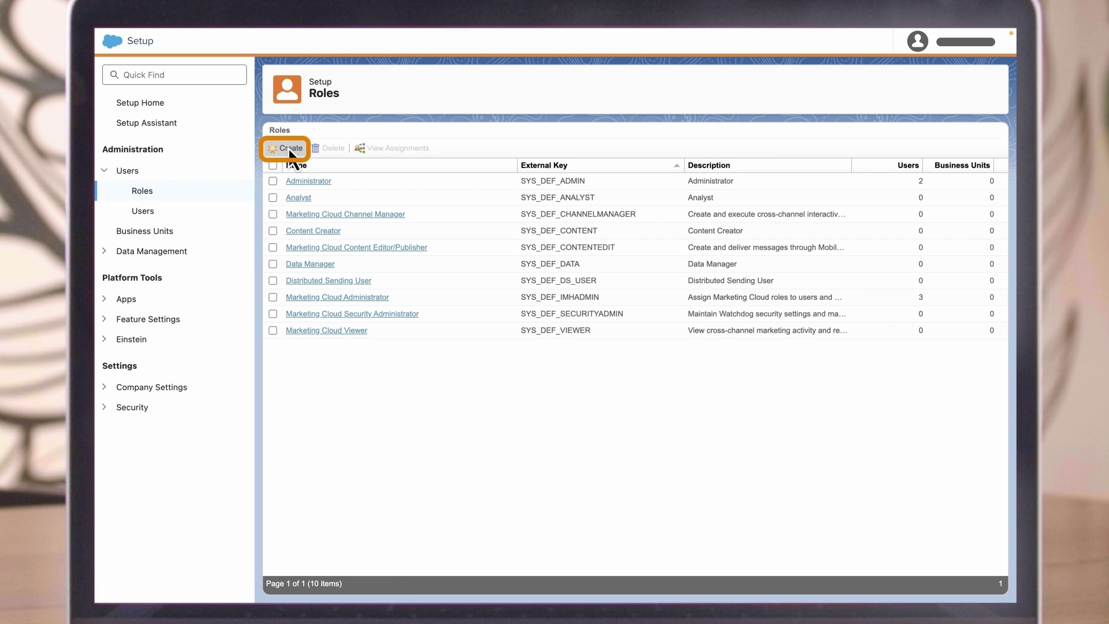
# Step: Open a blank New Role form from the Roles page
pyautogui.click(289, 150)
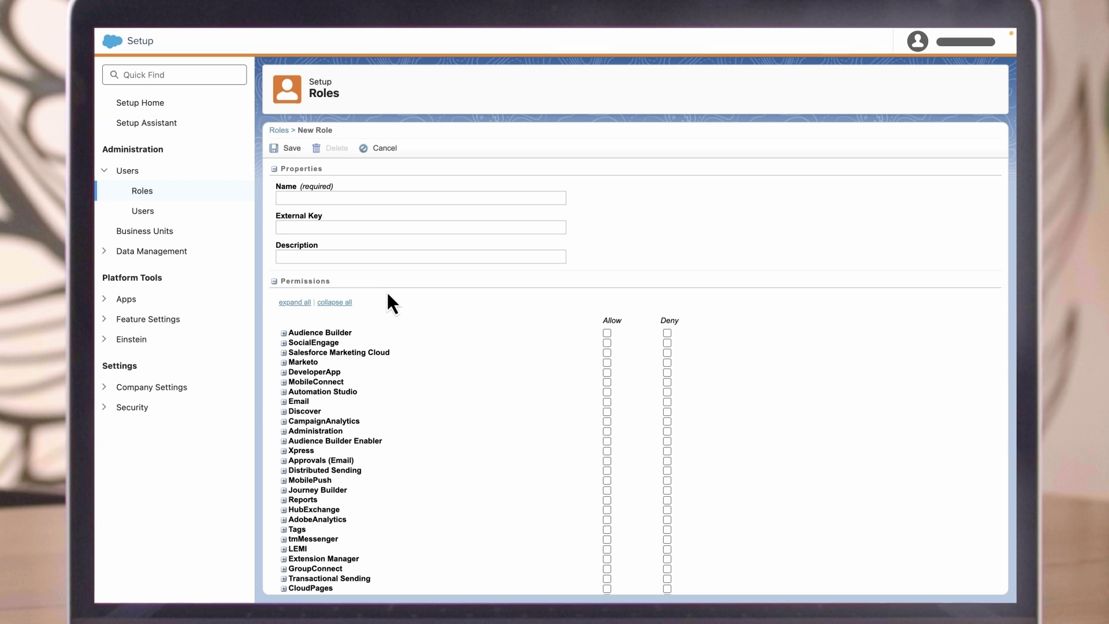
# Step: Edit and save the Email Job Error Alert recipient in Alert Manager, then open Business Units
pyautogui.click(137, 392)
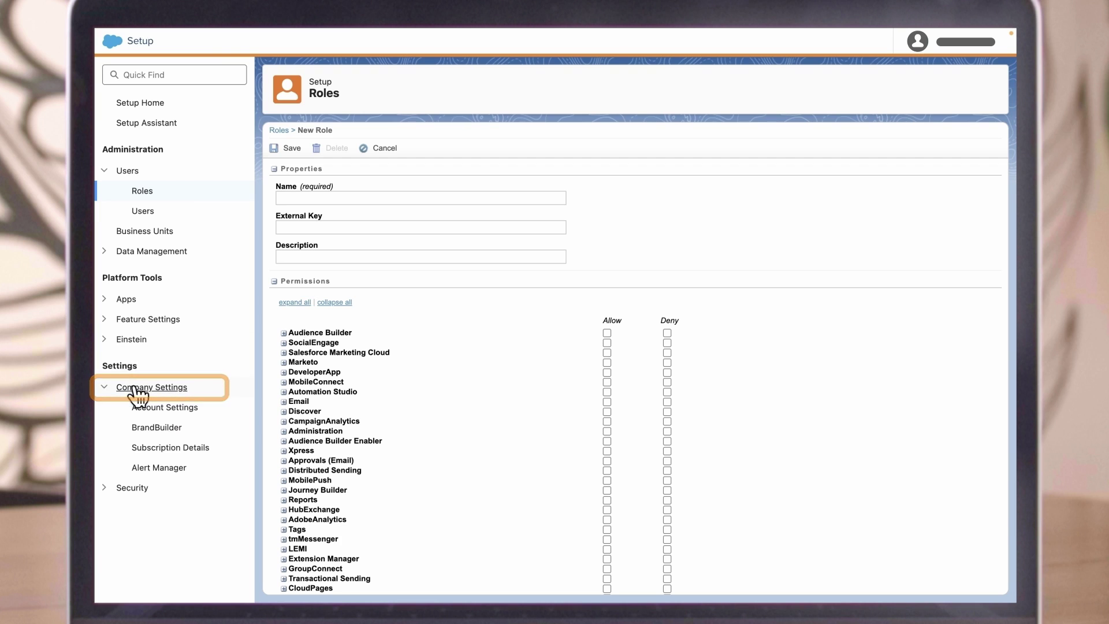
pyautogui.click(176, 469)
pyautogui.click(969, 202)
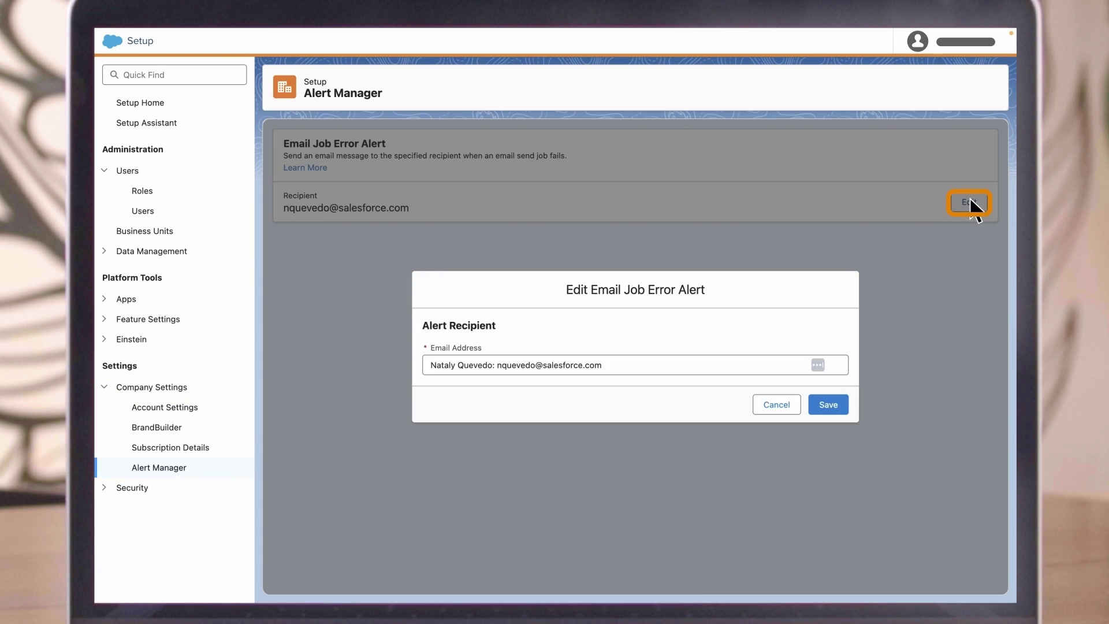
pyautogui.click(829, 405)
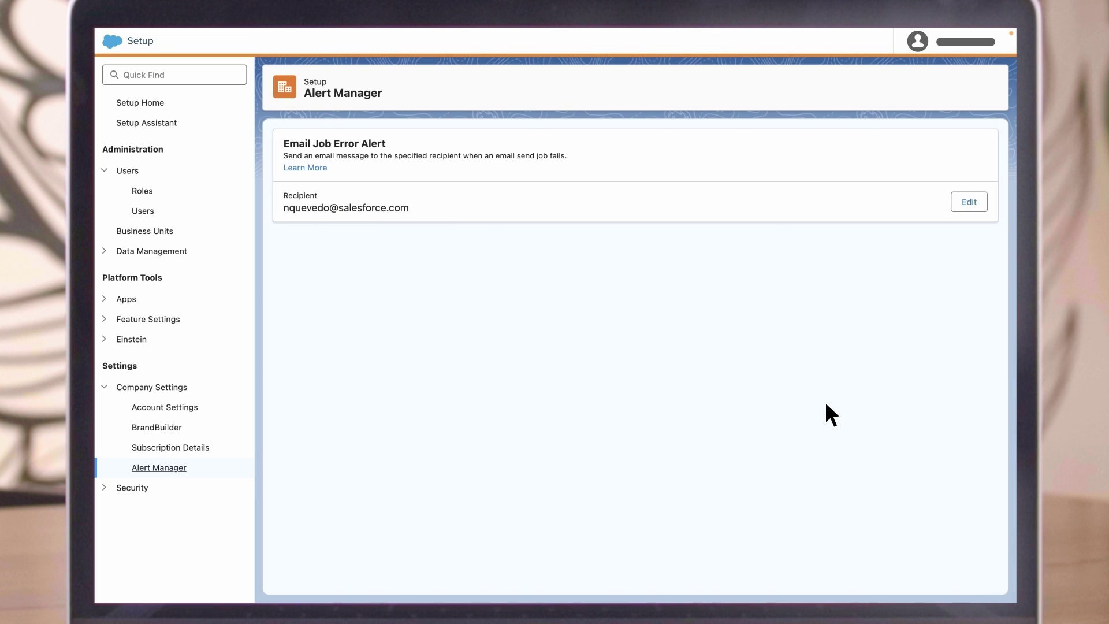
pyautogui.click(180, 231)
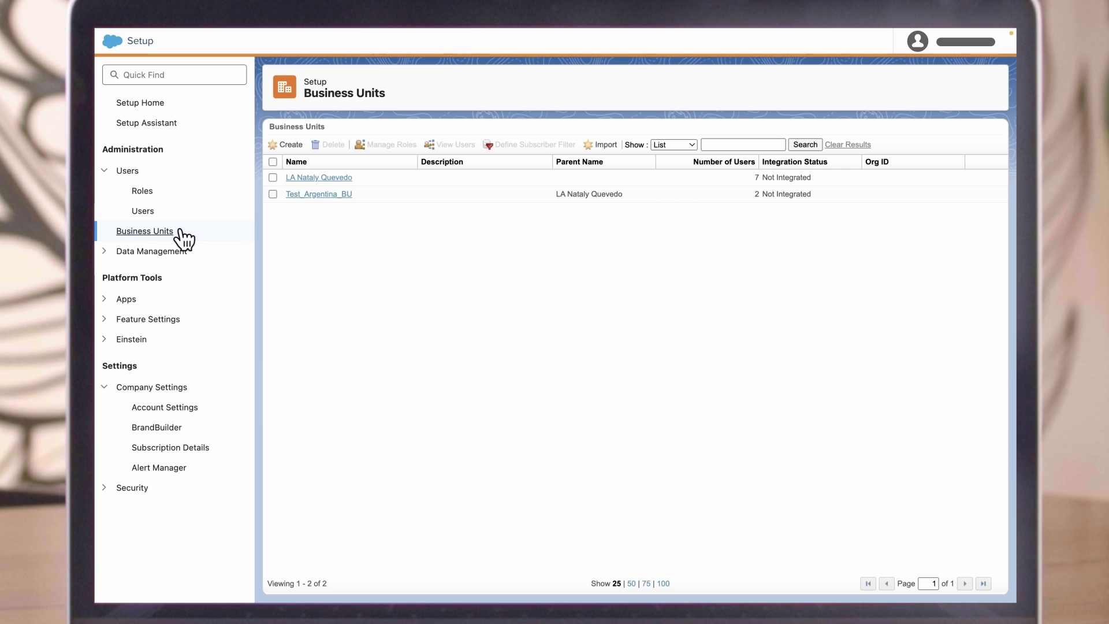
# Step: Open FTP Accounts under Data Management, dismiss the Create User dialog, and expand Feature Settings
pyautogui.click(143, 252)
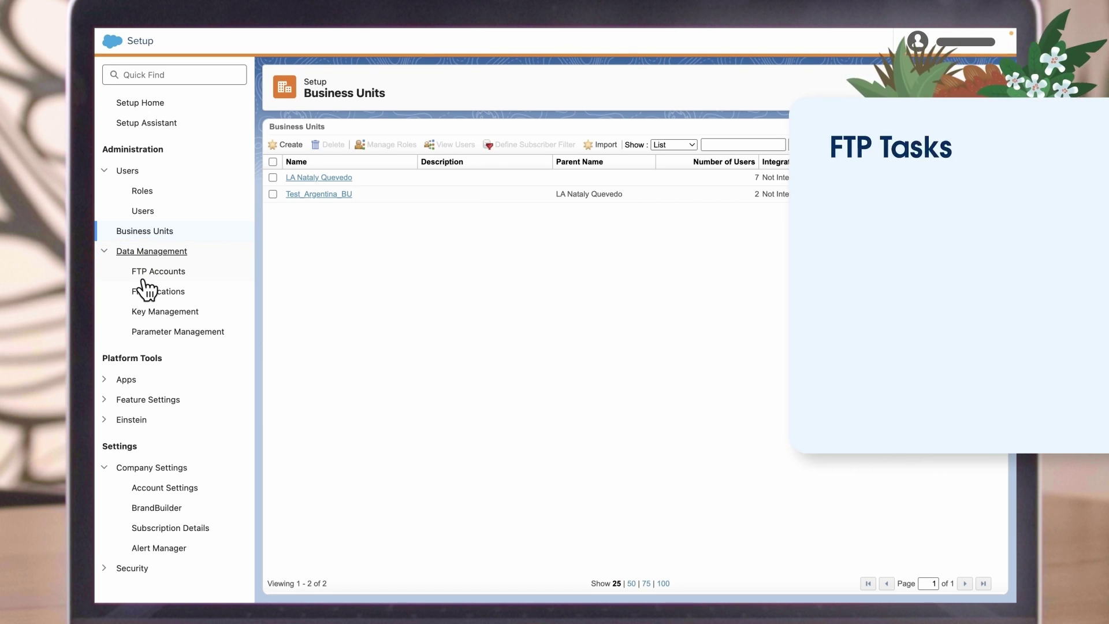
pyautogui.click(148, 274)
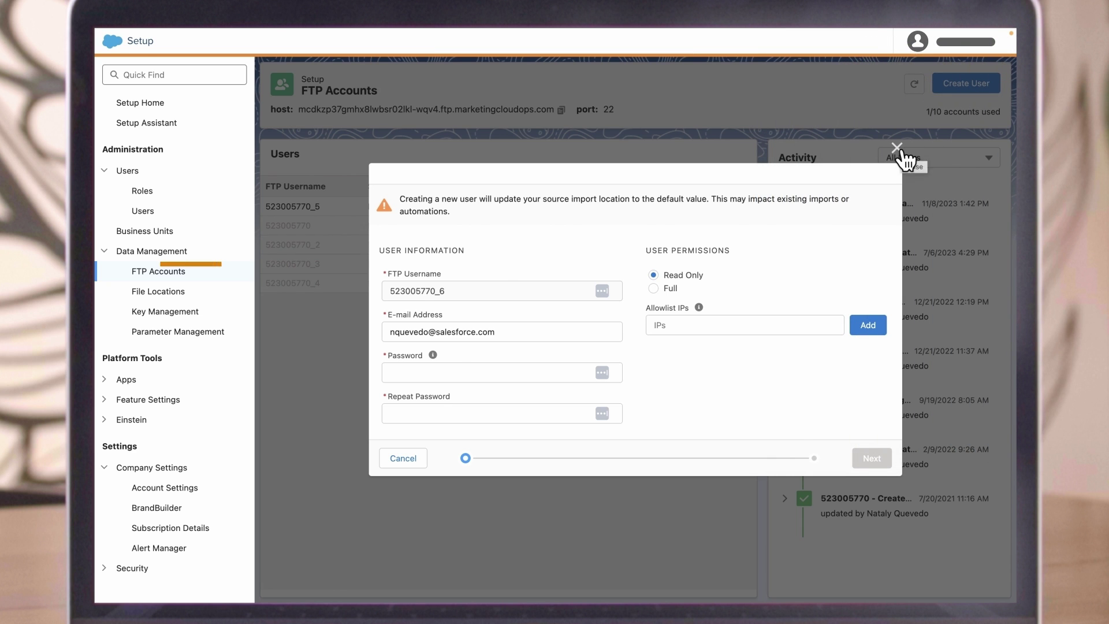
pyautogui.click(896, 148)
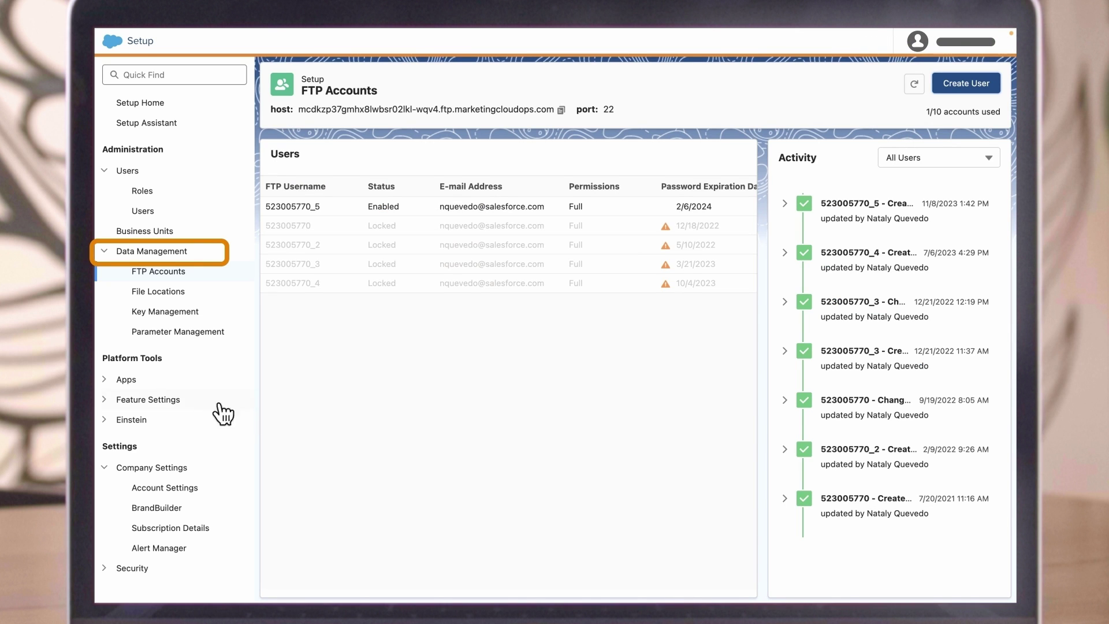
pyautogui.click(165, 403)
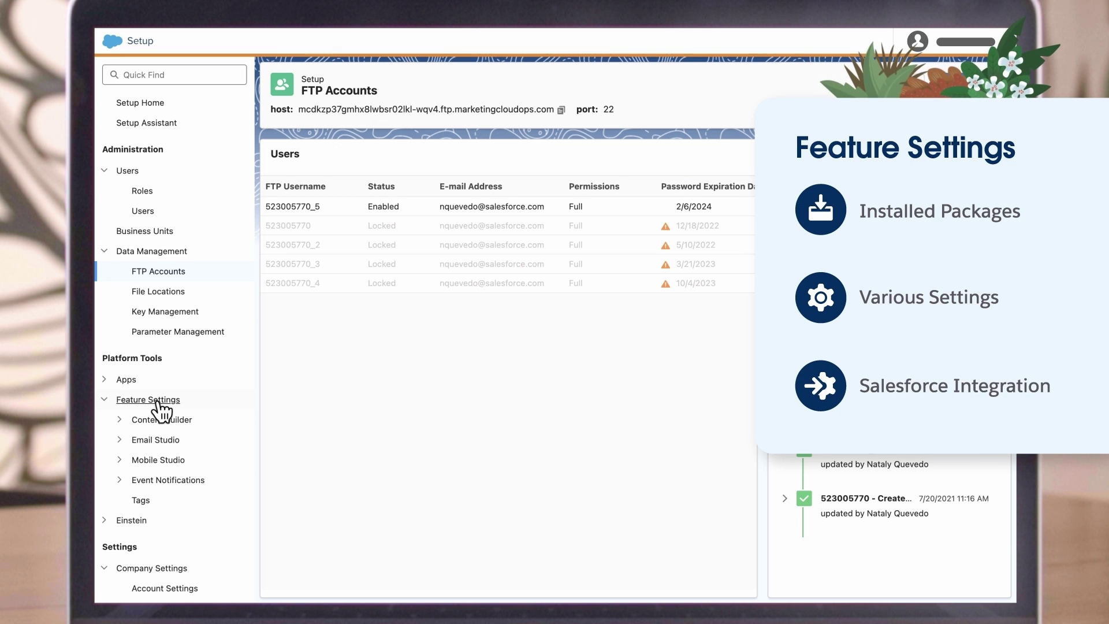
# Step: Expand Einstein to show Einstein Settings, Content Tagging, Send Time Optimization and Copy Insights
pyautogui.click(161, 521)
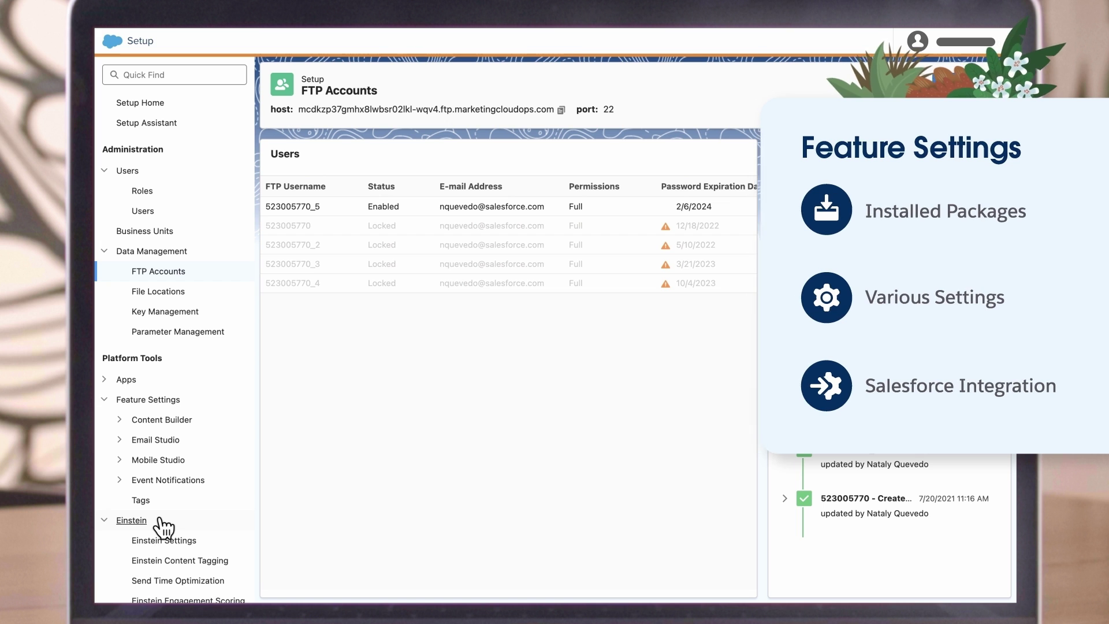
pyautogui.scroll(-2, 185, 522)
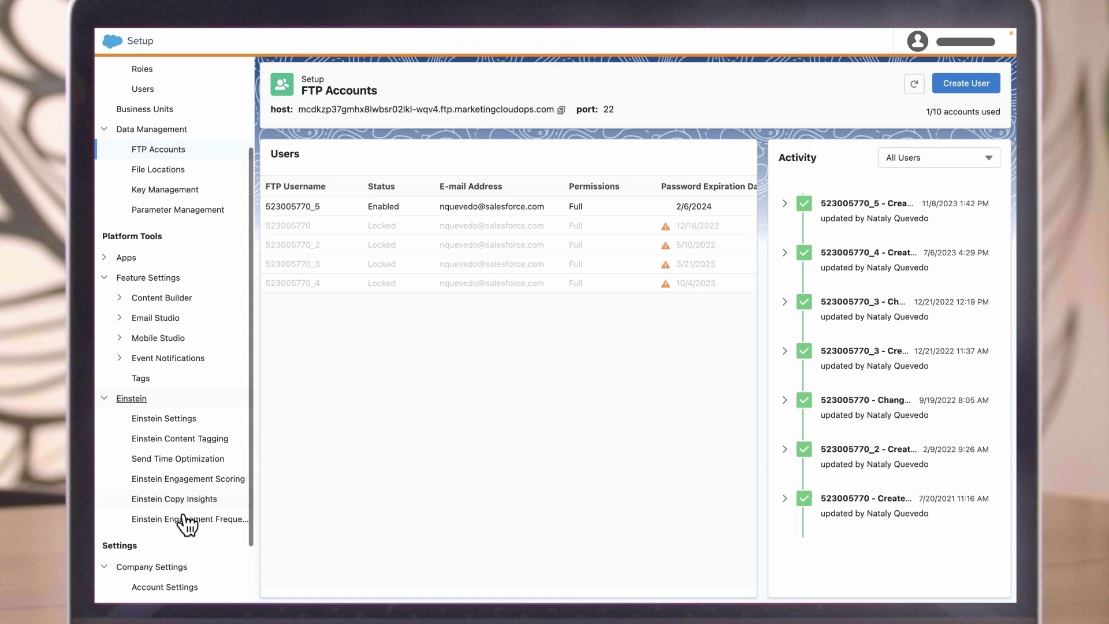